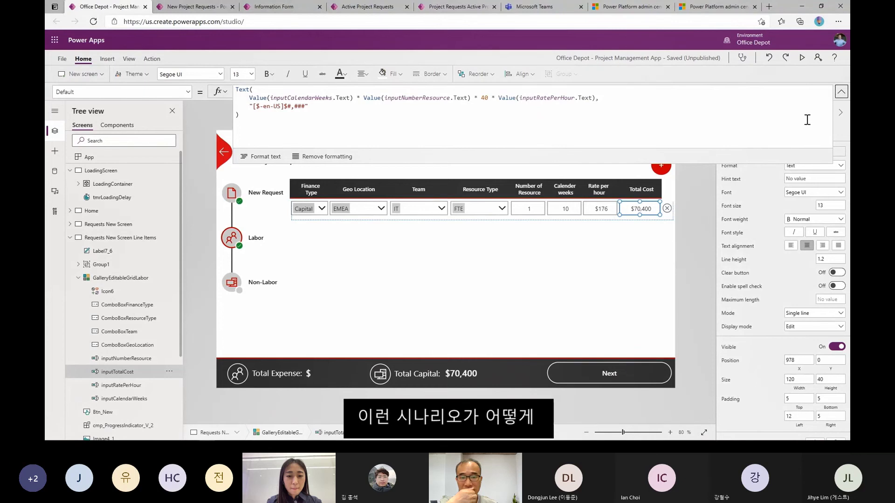
Switch to the New Project Requests app and add a table-based view and form page for the Project Request table, shown in navigation
{"action": "left_click", "coordinate": [842, 92]}
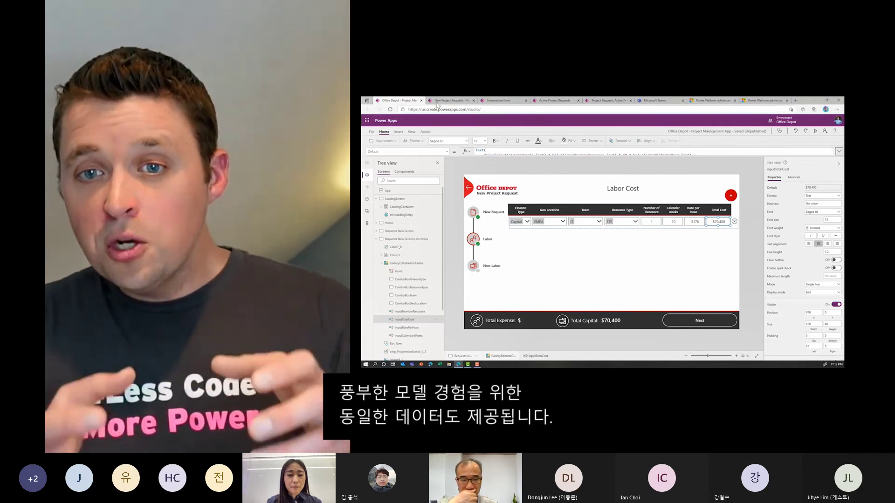
{"action": "left_click", "coordinate": [440, 101]}
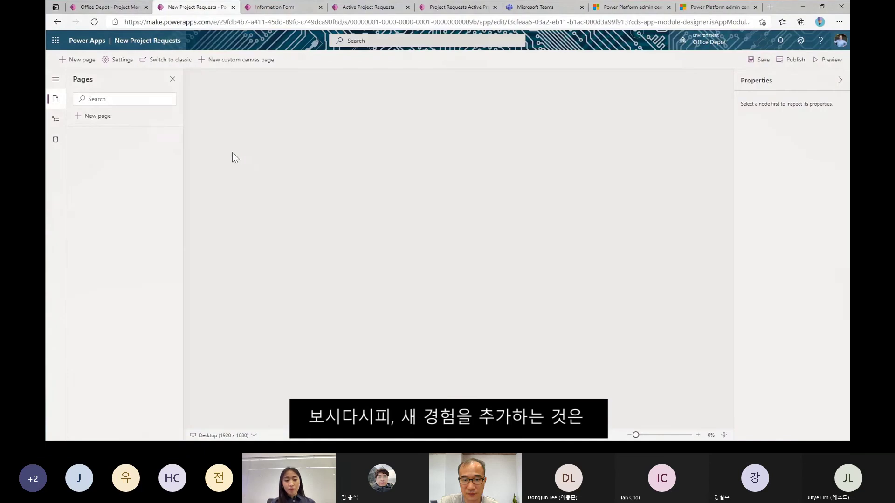
{"action": "left_click", "coordinate": [95, 117]}
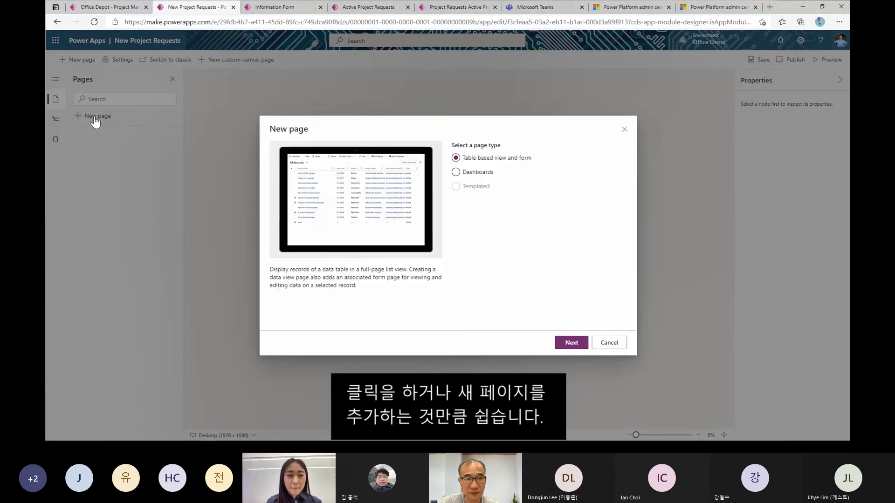
{"action": "left_click", "coordinate": [571, 344]}
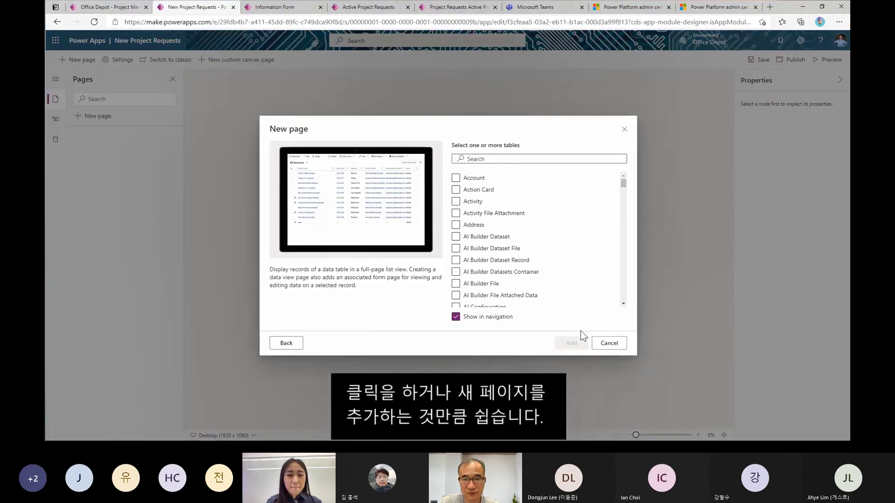
{"action": "left_click_drag", "start_coordinate": [622, 185], "coordinate": [629, 221]}
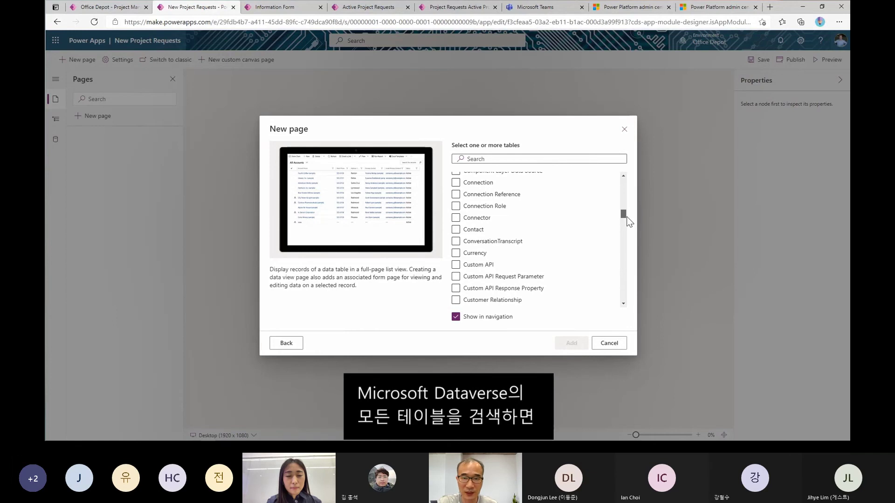
{"action": "left_click_drag", "start_coordinate": [624, 212], "coordinate": [623, 183]}
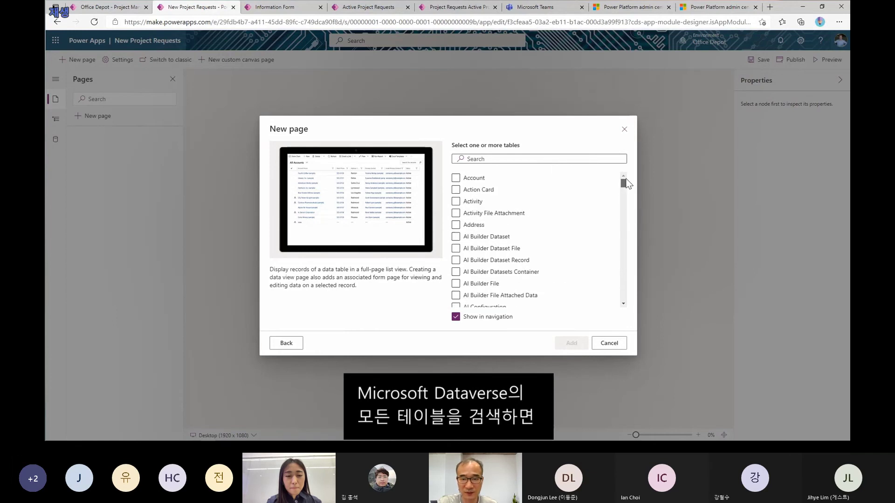
{"action": "left_click", "coordinate": [550, 157]}
{"action": "type", "text": "proj"}
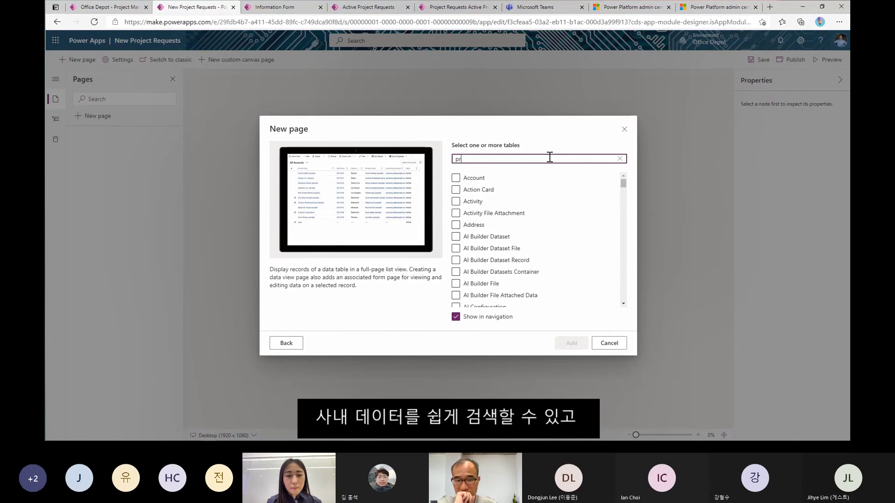
{"action": "left_click", "coordinate": [455, 182]}
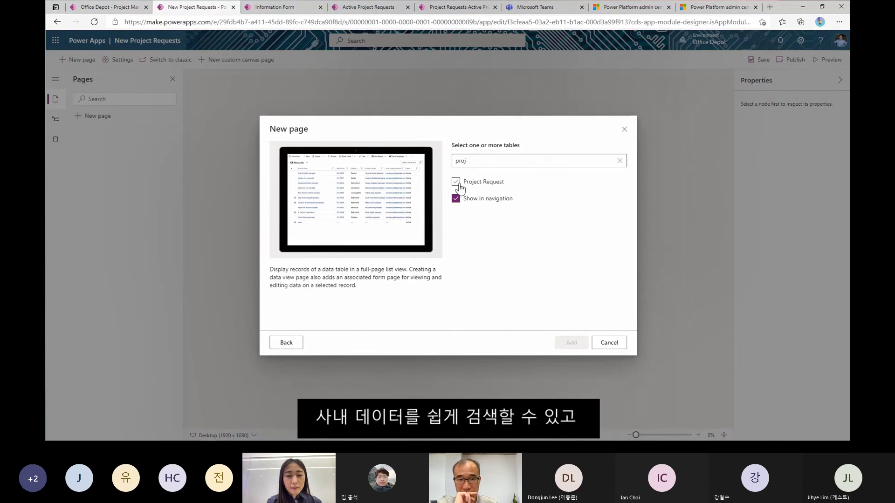
{"action": "left_click", "coordinate": [580, 344]}
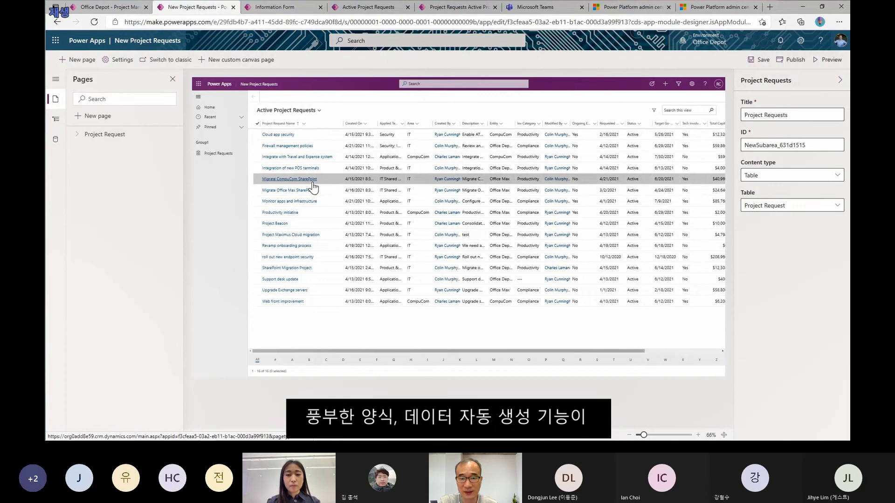
Open the Firewall management policies record in the app preview, check its phone layout, and return to the Desktop (1920 x 1080) layout
{"action": "left_click", "coordinate": [287, 146]}
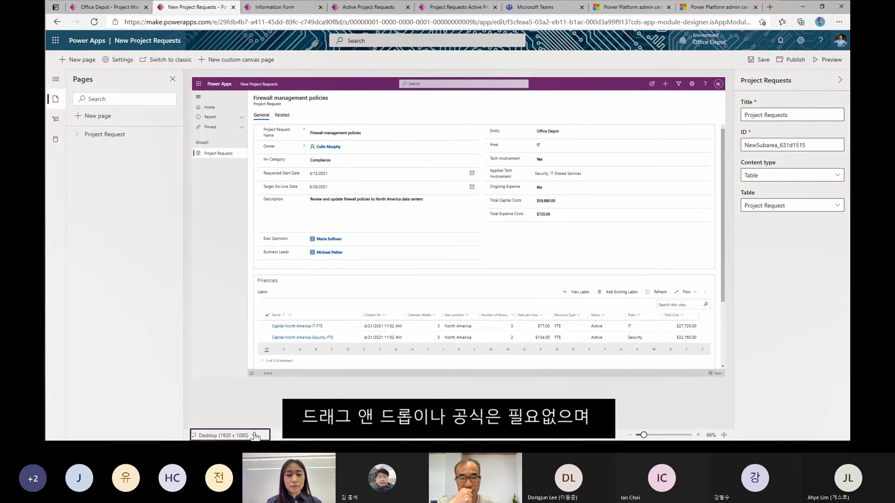
{"action": "left_click", "coordinate": [226, 435]}
{"action": "left_click", "coordinate": [236, 408]}
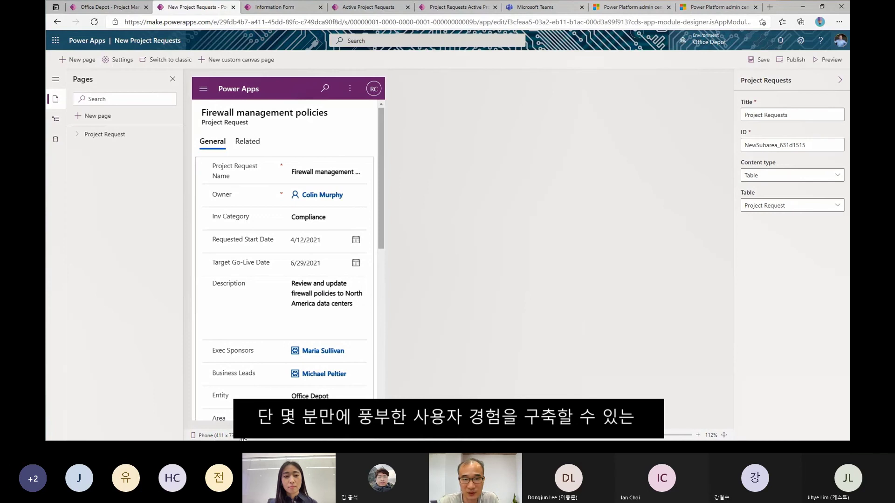
{"action": "left_click", "coordinate": [218, 435]}
{"action": "left_click", "coordinate": [240, 377]}
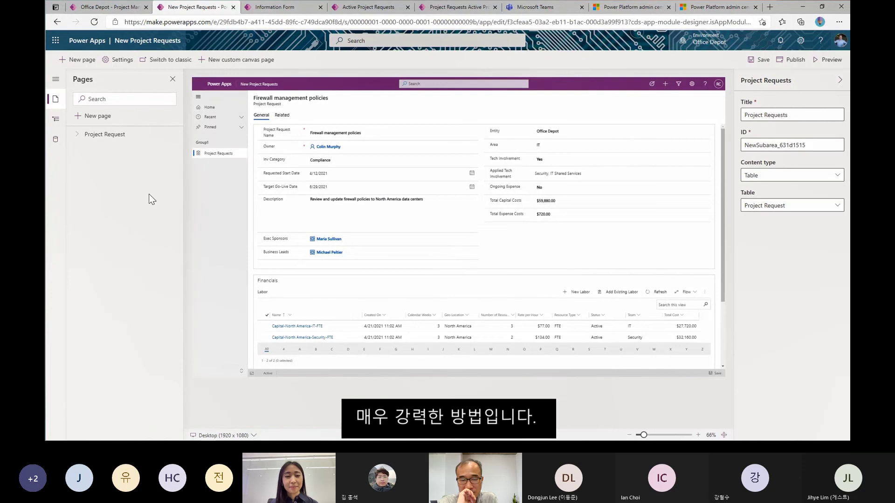
Open the Information form of the Project Request page for editing
{"action": "left_click", "coordinate": [77, 135]}
{"action": "left_click", "coordinate": [133, 150]}
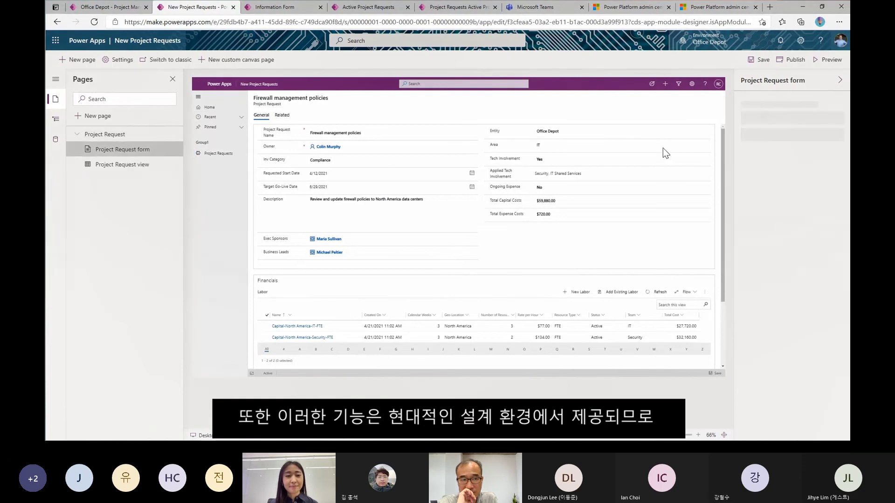
{"action": "left_click", "coordinate": [838, 116]}
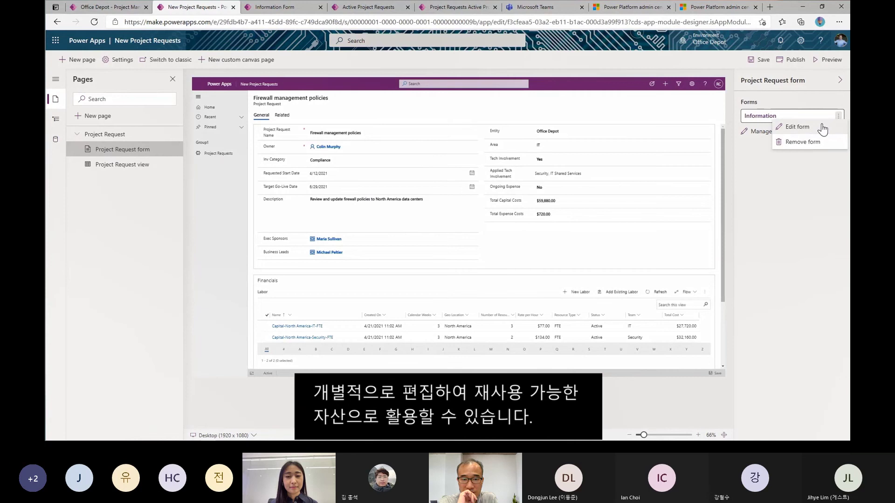
{"action": "left_click", "coordinate": [822, 127]}
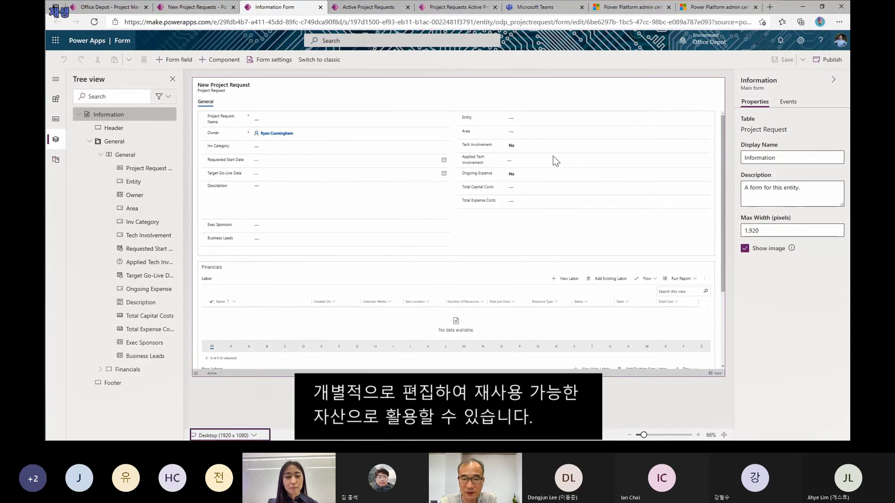
Inspect the properties of the Project Request Name, Area and Tech Involvement fields in the form
{"action": "left_click", "coordinate": [147, 169]}
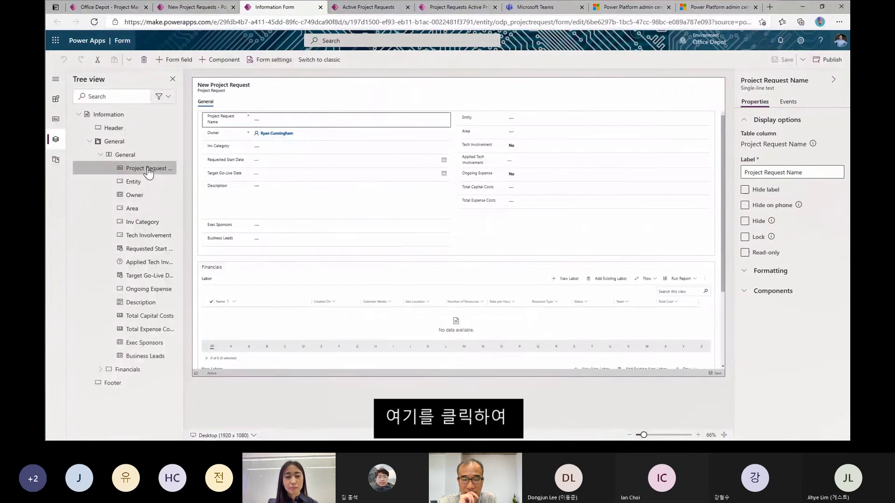
{"action": "left_click", "coordinate": [150, 208]}
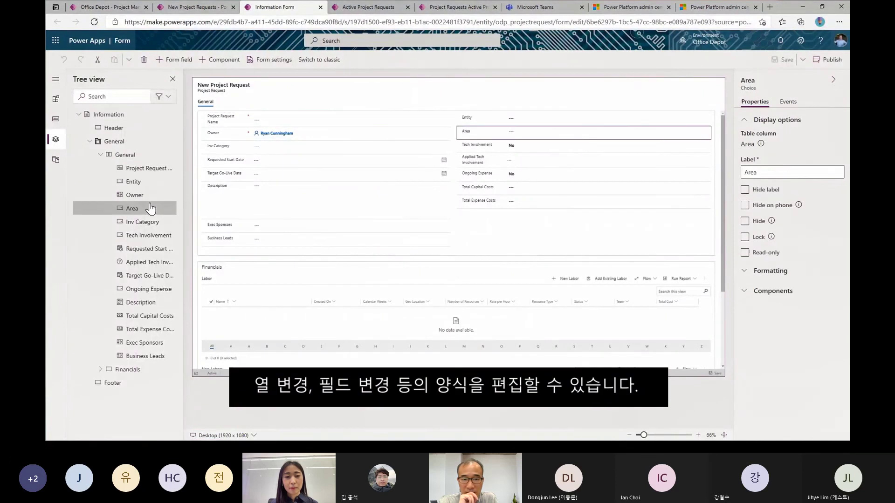
{"action": "left_click", "coordinate": [150, 235]}
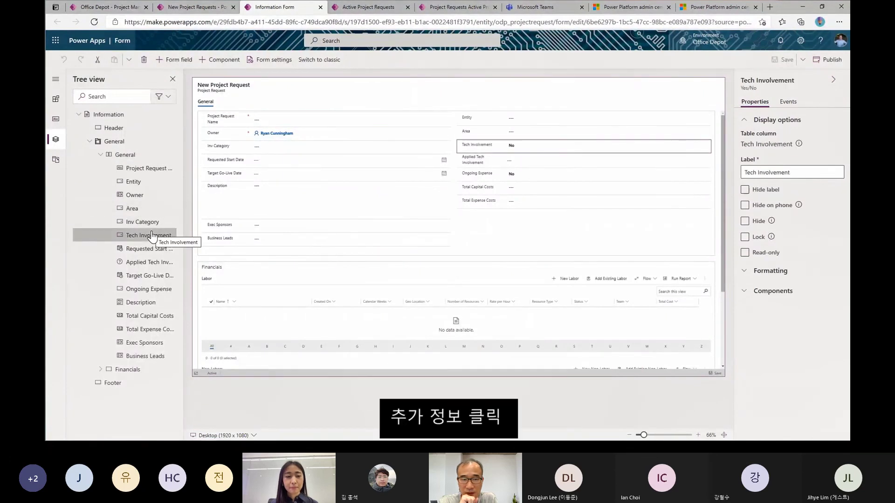
In the Active Project Requests view, move the Created On column behind the Applied Tech Involvement column
{"action": "key", "text": "ctrl+Tab"}
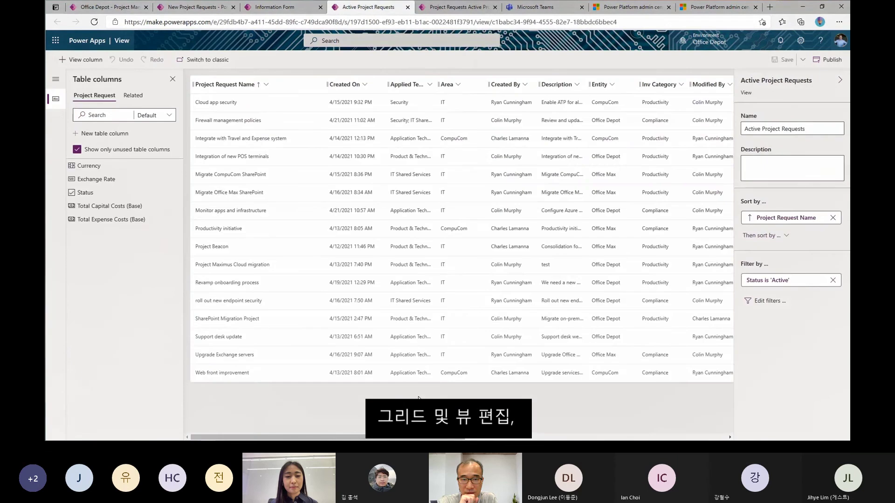
{"action": "left_click_drag", "start_coordinate": [354, 84], "coordinate": [431, 85]}
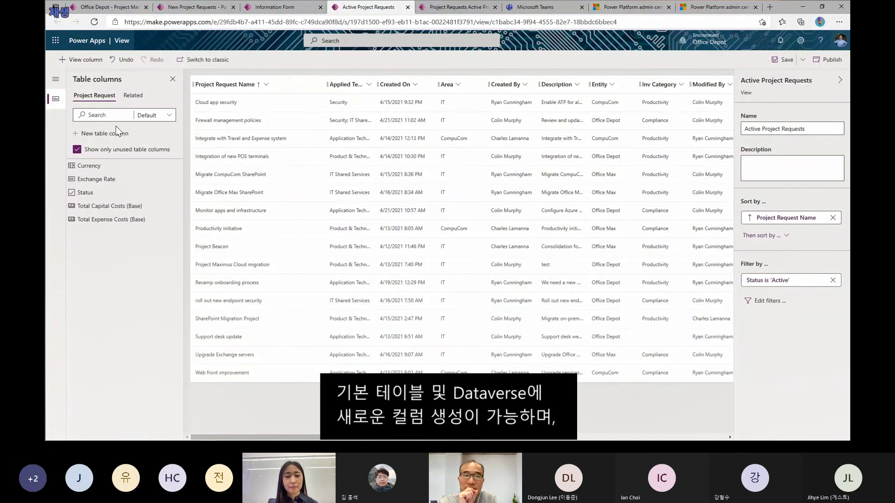
Create a new Project Request table column named Approved with the Yes/No data type
{"action": "left_click", "coordinate": [96, 136]}
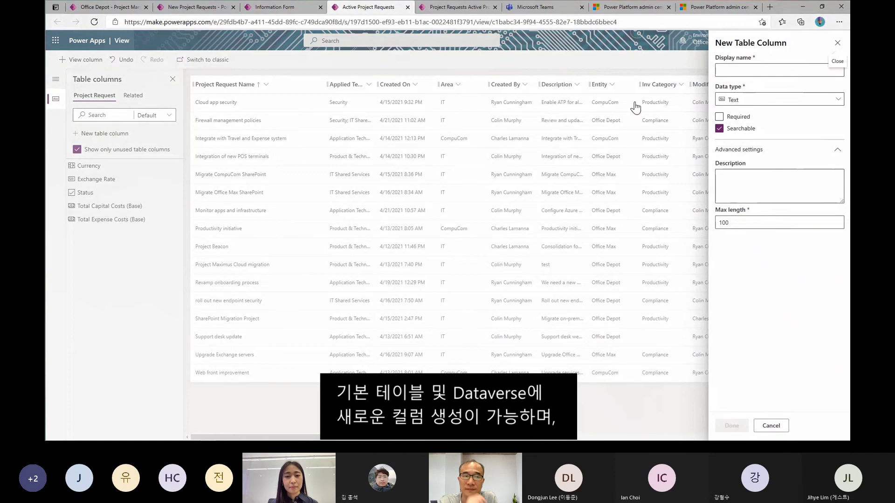
{"action": "left_click", "coordinate": [743, 71]}
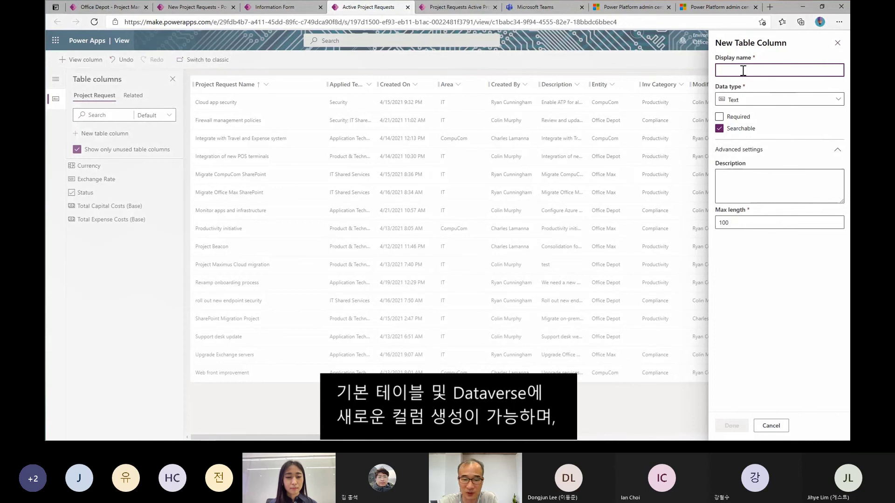
{"action": "type", "text": "Appr"}
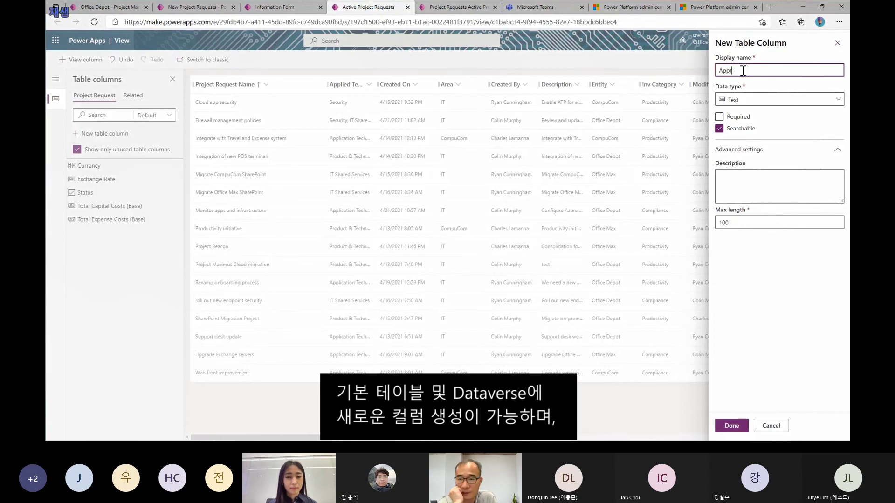
{"action": "type", "text": "oved"}
{"action": "left_click", "coordinate": [812, 100]}
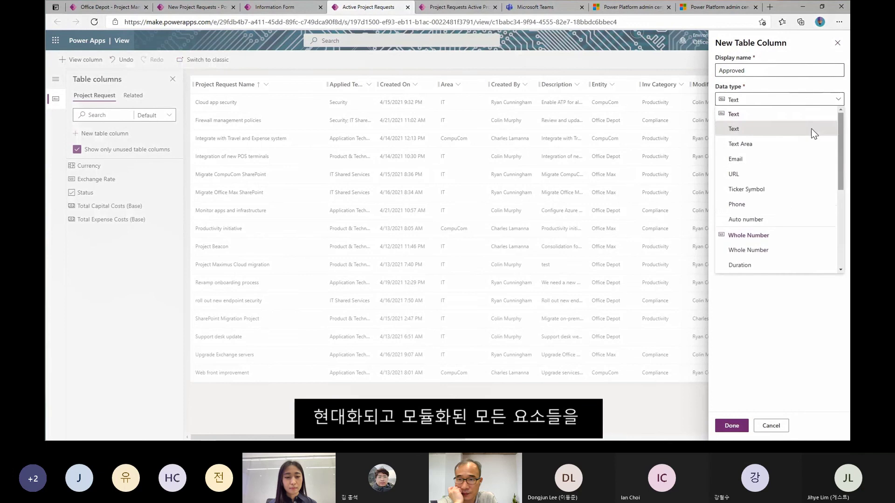
{"action": "scroll", "coordinate": [774, 187], "scroll_direction": "down", "scroll_amount": 3}
{"action": "scroll", "coordinate": [761, 261], "scroll_direction": "down", "scroll_amount": 3}
{"action": "left_click", "coordinate": [759, 268]}
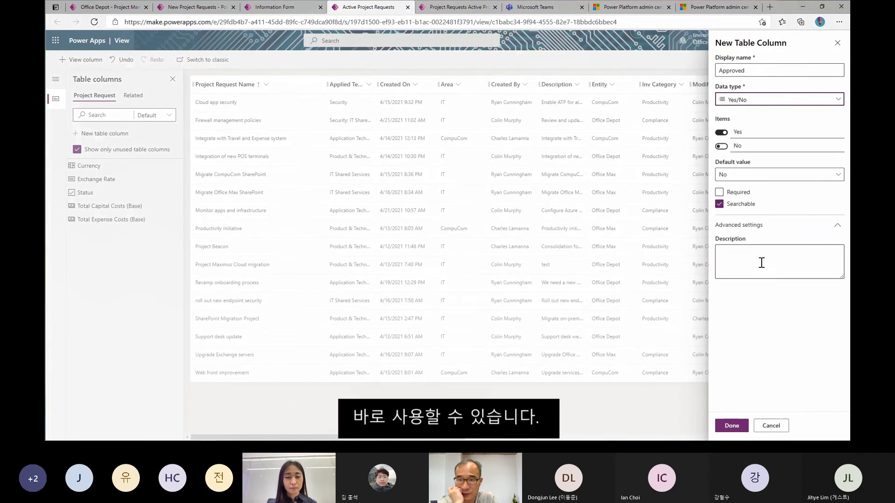
{"action": "left_click", "coordinate": [752, 126]}
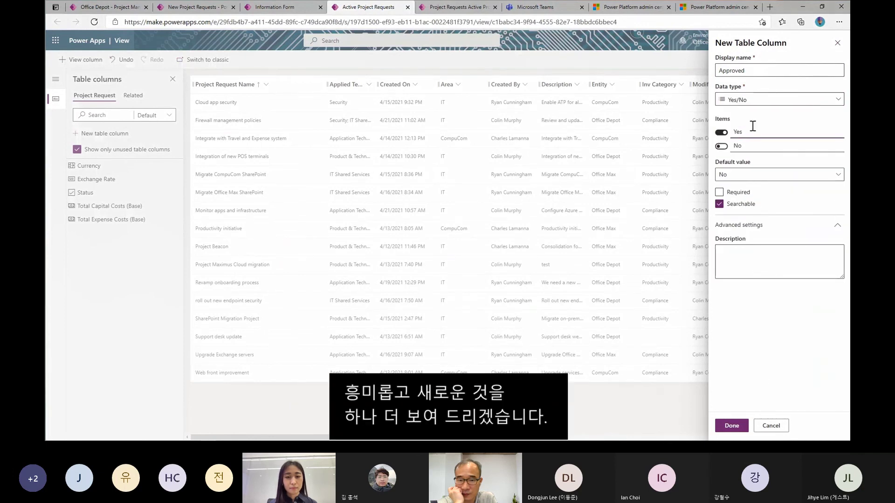
{"action": "left_click", "coordinate": [734, 426]}
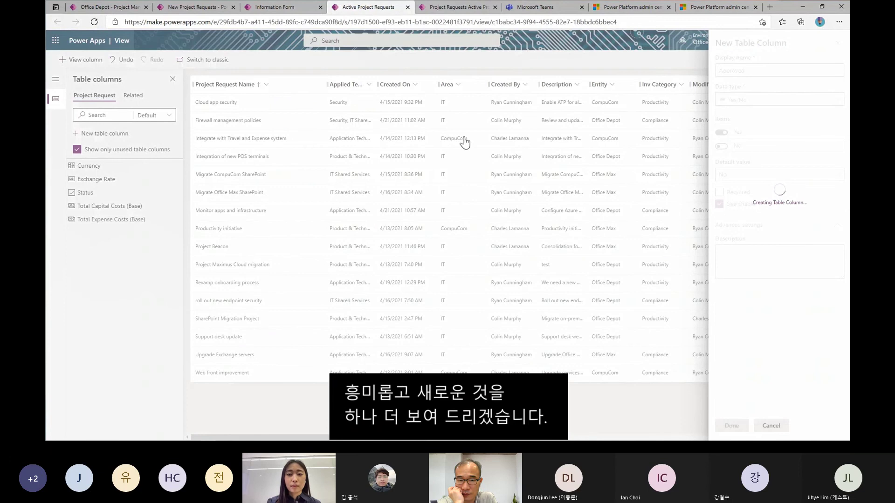
Return to the New Project Requests app designer, show the Project Requests list in the preview, and create a new custom canvas page
{"action": "left_click", "coordinate": [205, 9]}
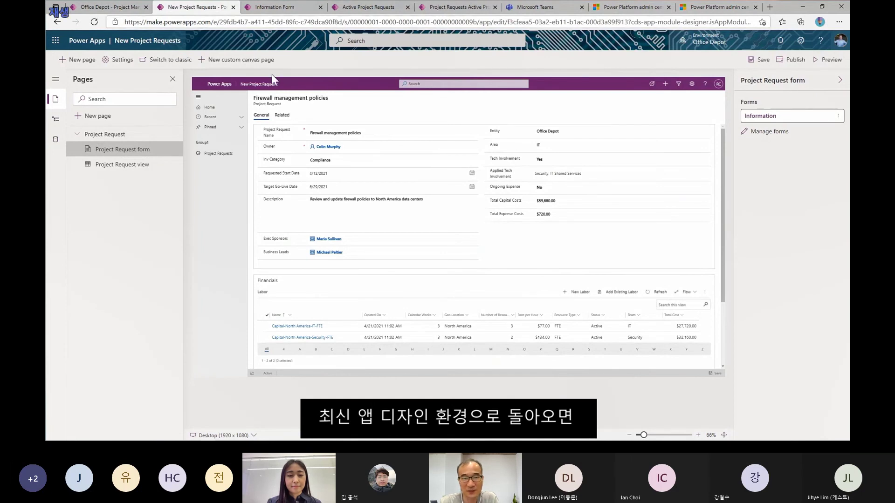
{"action": "left_click", "coordinate": [218, 152]}
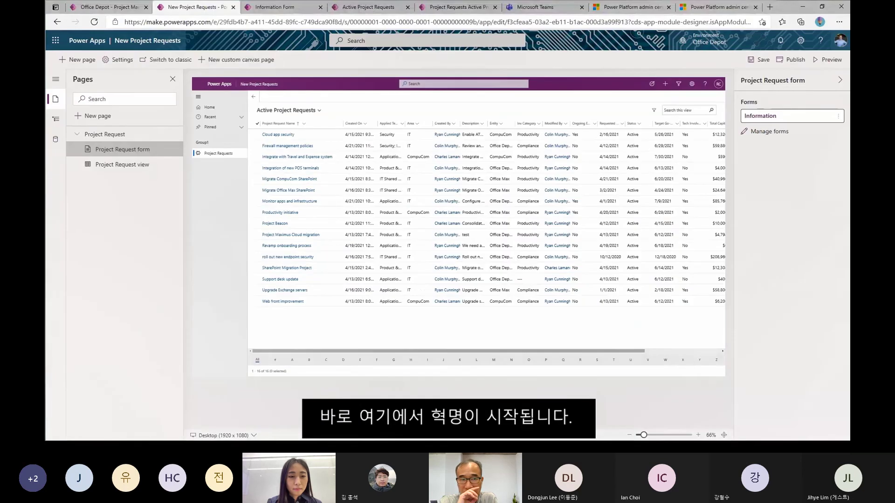
{"action": "left_click", "coordinate": [247, 61]}
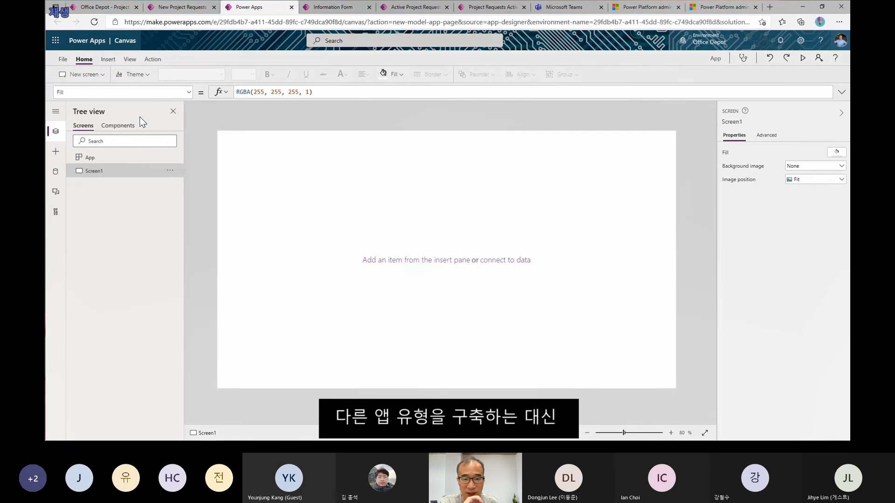
Insert the custom components cmp_ProgressIndicator_V and cmp_LaborTable on the blank screen, placing the progress indicator along its left side
{"action": "left_click", "coordinate": [56, 151]}
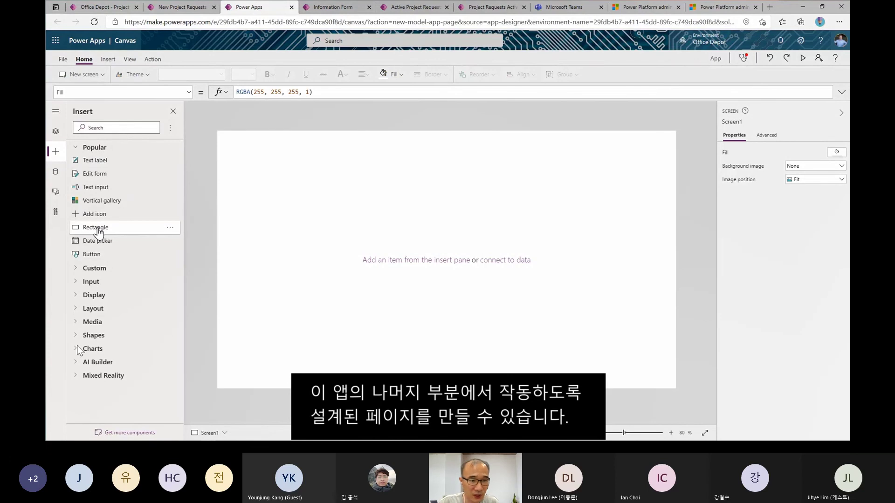
{"action": "left_click", "coordinate": [113, 267]}
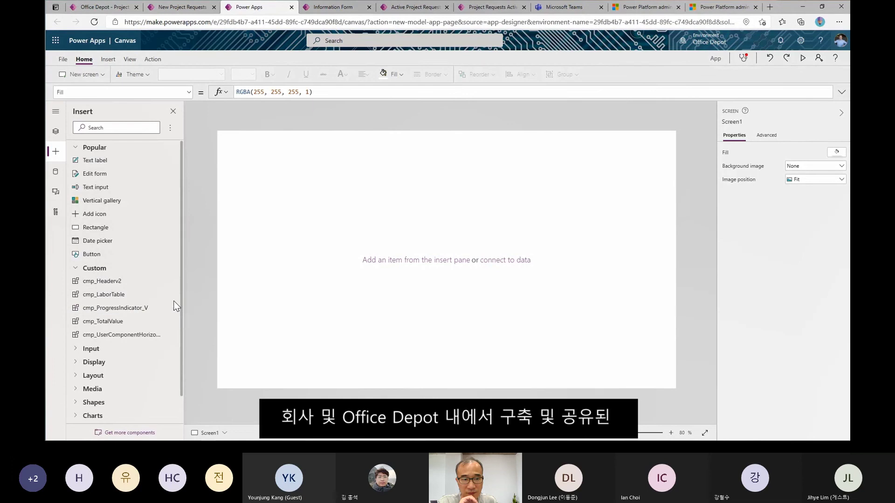
{"action": "left_click_drag", "start_coordinate": [265, 274], "coordinate": [281, 266]}
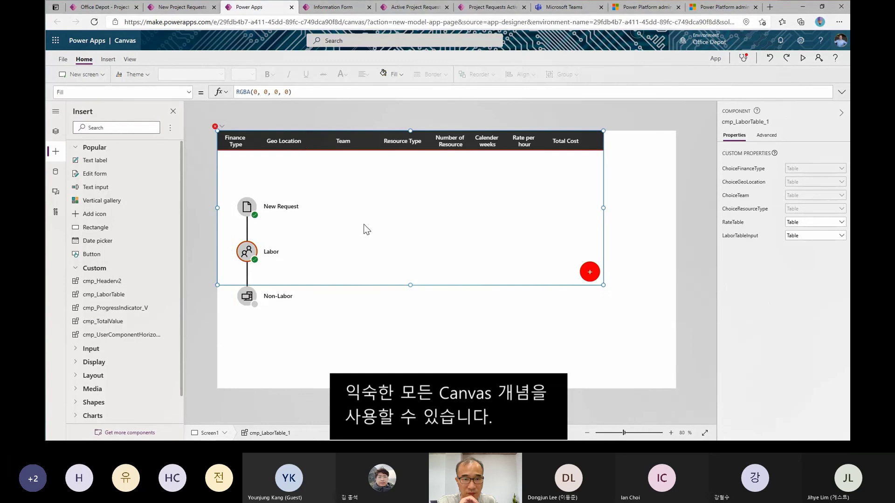
Position the labor table to the right of the progress indicator and insert a cmp_TotalValue component along the canvas screen's lower edge
{"action": "left_click_drag", "start_coordinate": [378, 150], "coordinate": [380, 152]}
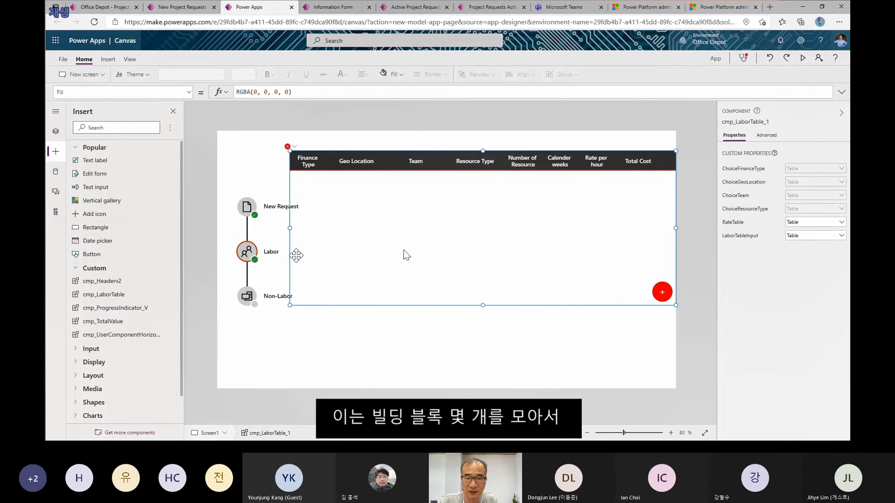
{"action": "left_click_drag", "start_coordinate": [320, 307], "coordinate": [326, 320]}
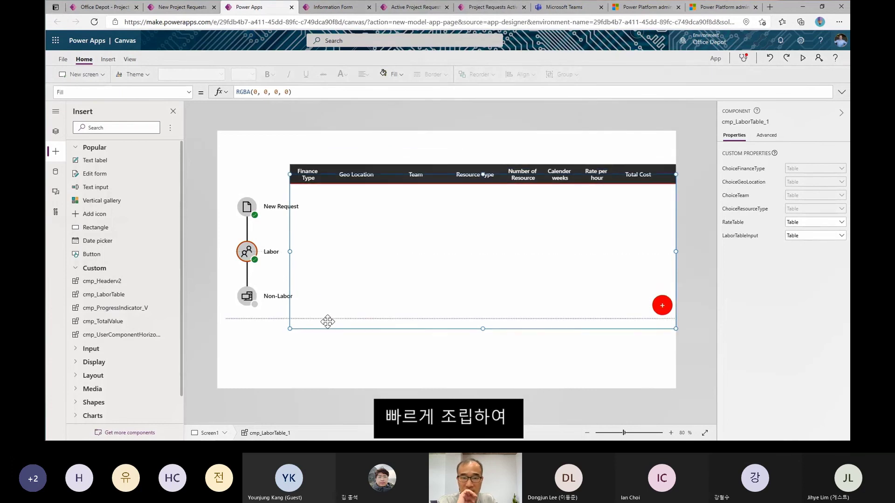
{"action": "left_click", "coordinate": [103, 321]}
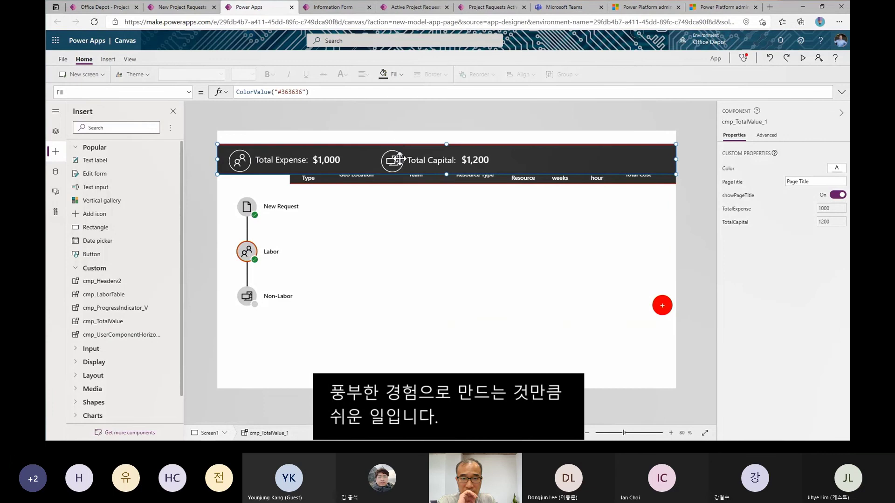
{"action": "left_click_drag", "start_coordinate": [397, 151], "coordinate": [397, 367]}
Switch to the running Project Requests app and open the Migrate CompuCom SharePoint record from the global search suggestions to review its details
{"action": "left_click", "coordinate": [490, 7]}
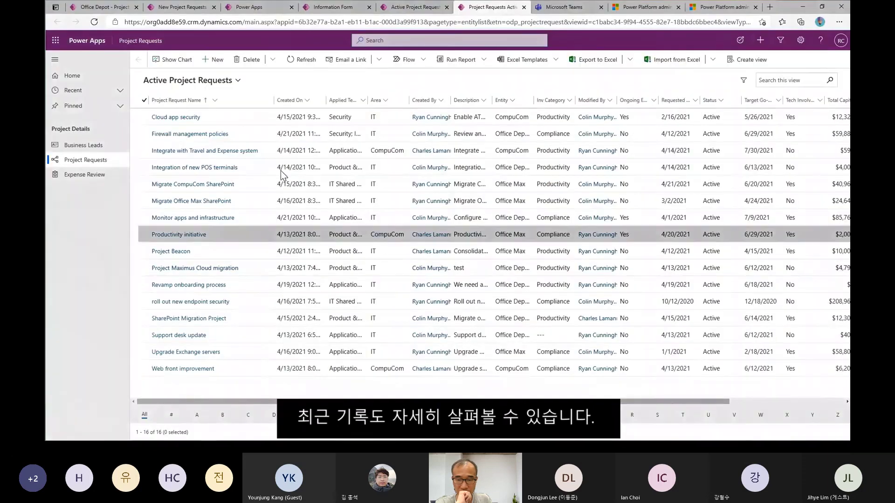
{"action": "left_click", "coordinate": [418, 41]}
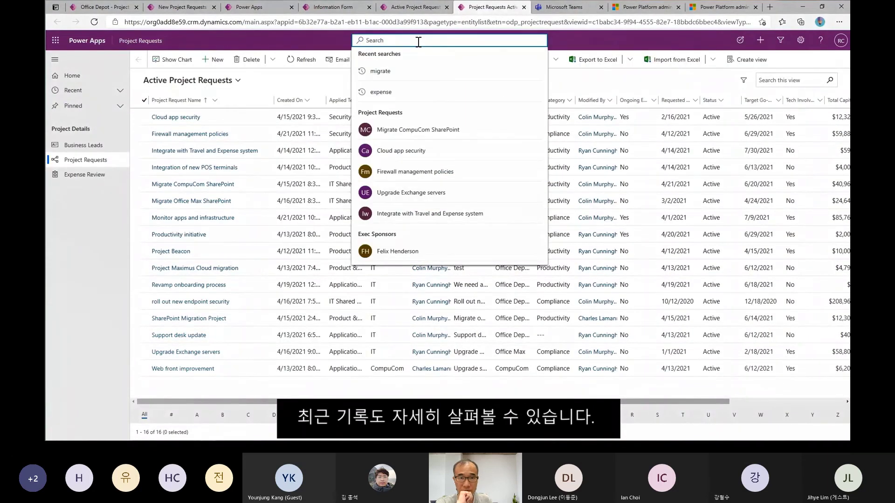
{"action": "left_click", "coordinate": [429, 131]}
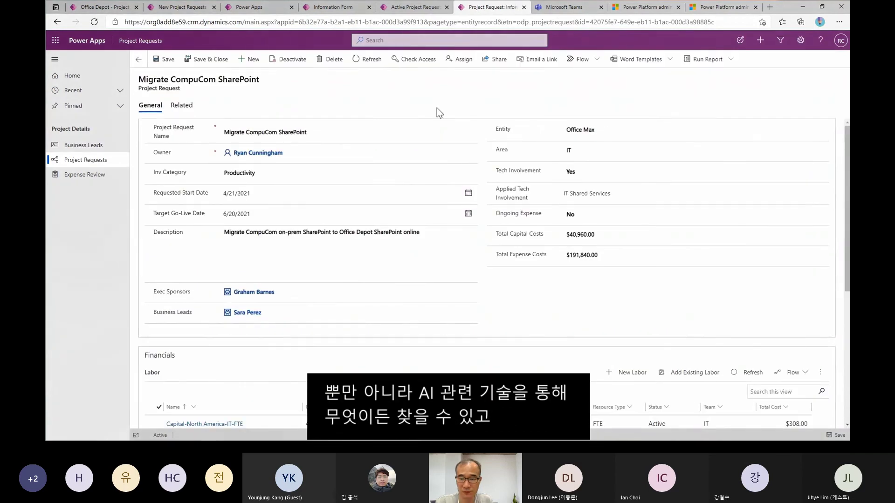
{"action": "scroll", "coordinate": [429, 287], "scroll_direction": "down", "scroll_amount": 2}
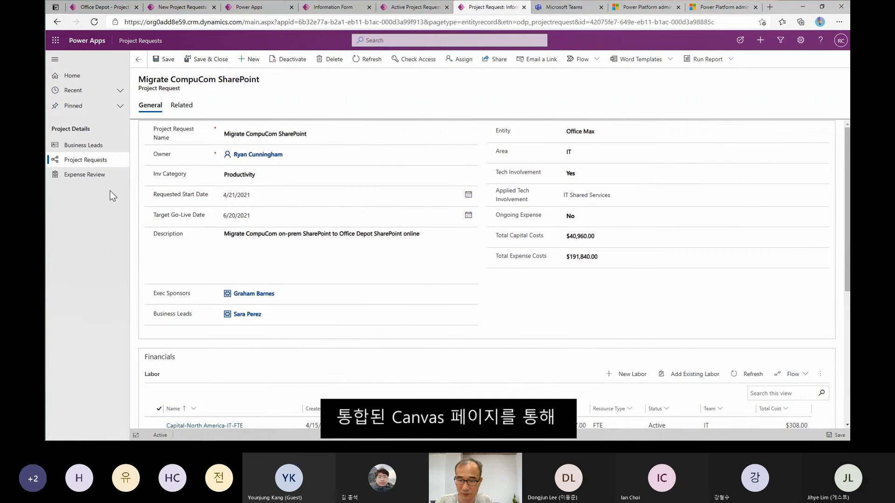
View the Expense Review custom page with the project's labor costs, and leave it with the page's own back control
{"action": "left_click", "coordinate": [84, 176]}
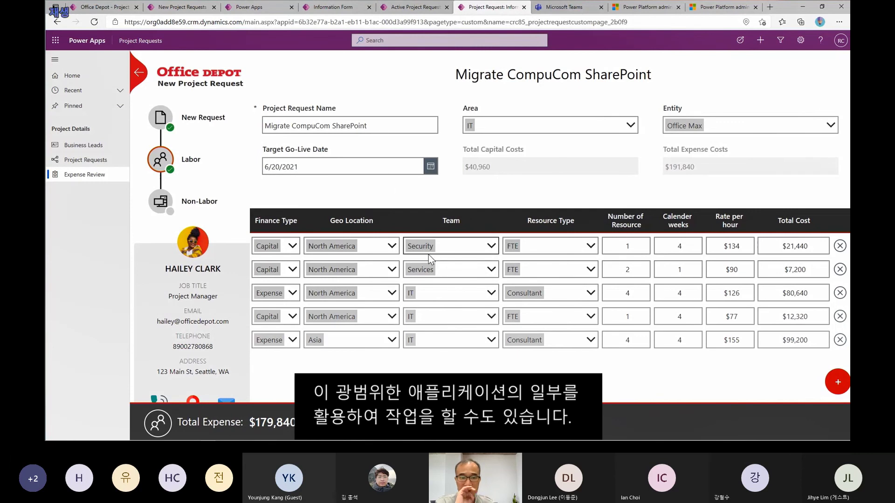
{"action": "left_click", "coordinate": [137, 78]}
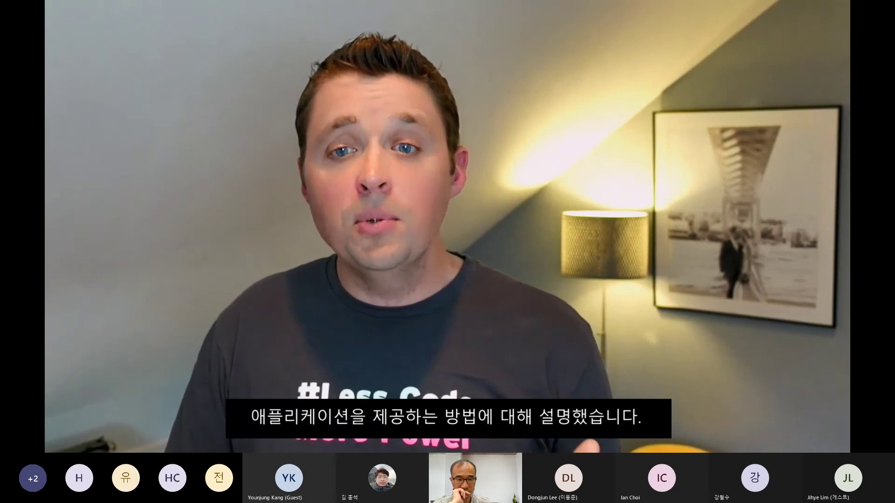
{"action": "key", "text": "space"}
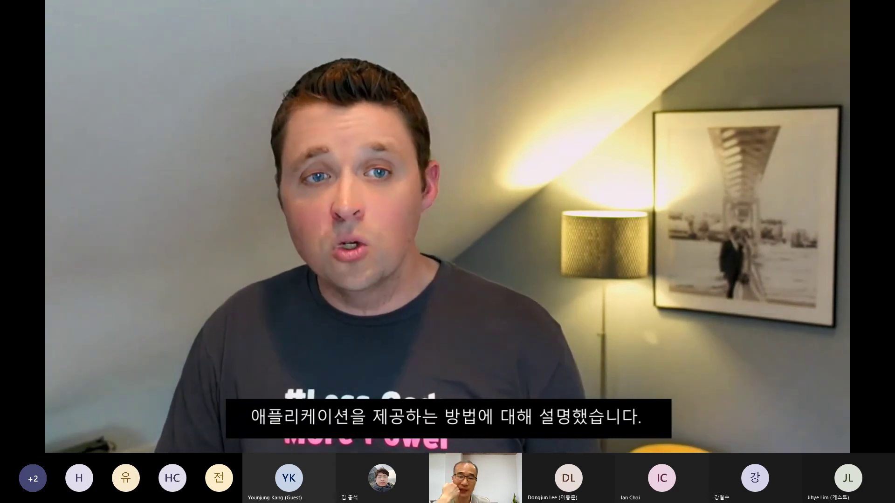
{"action": "key", "text": "space"}
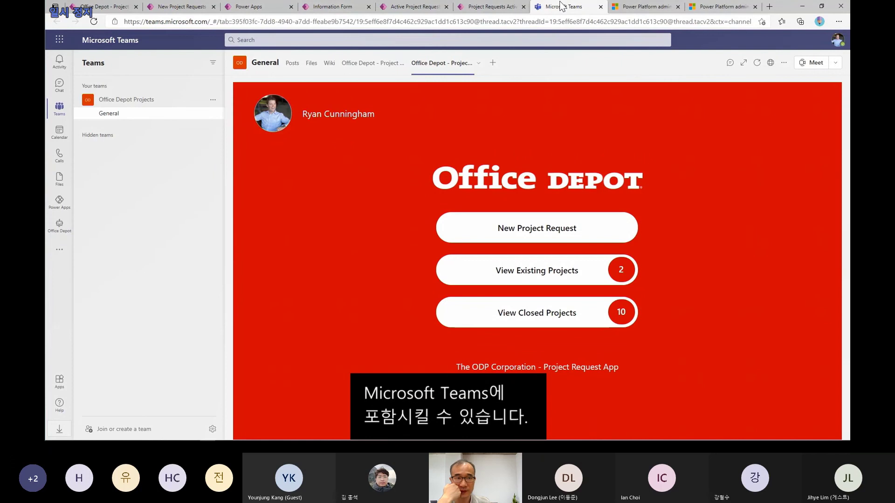
{"action": "key", "text": "space"}
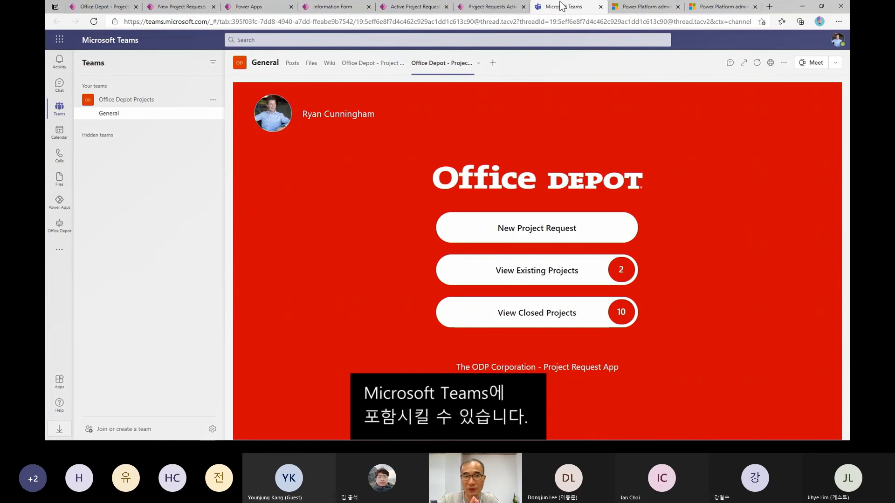